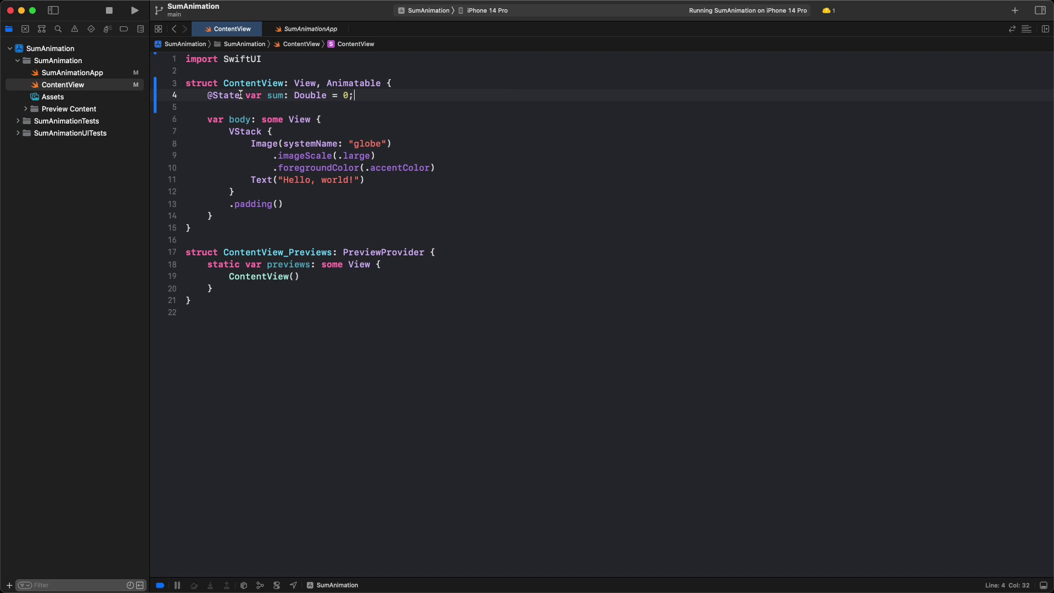
# Step: Replace the template VStack and its .padding() in ContentView's body with an empty ZStack
pyautogui.press('Down')
pyautogui.press('Down')
pyautogui.press('Down')
pyautogui.hotkey('shift', 'Down')
pyautogui.hotkey('shift', 'Down')
pyautogui.hotkey('shift', 'Down')
pyautogui.hotkey('shift', 'Down')
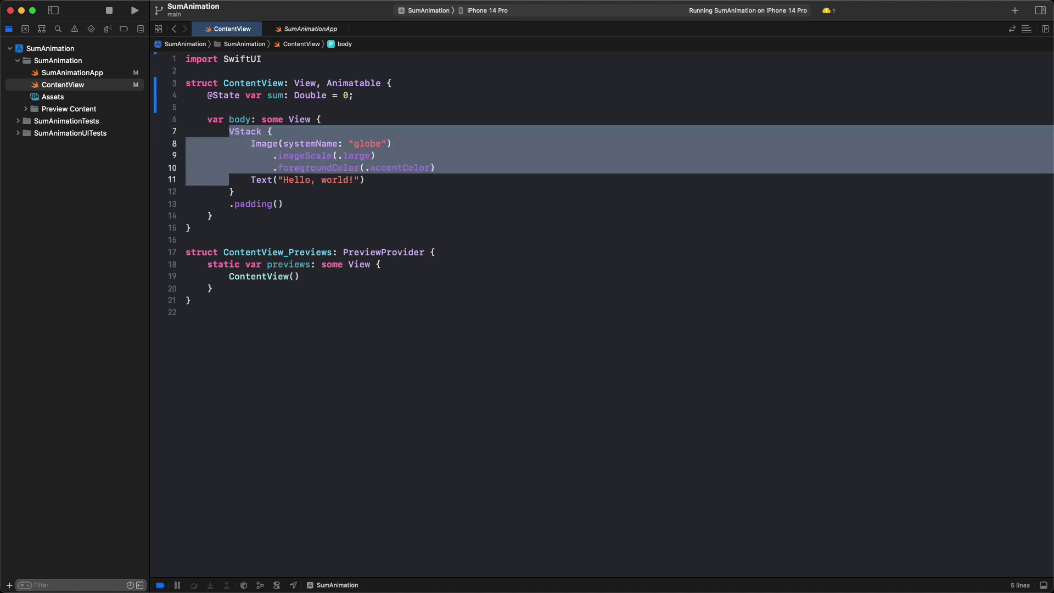
pyautogui.hotkey('shift', 'Down')
pyautogui.hotkey('shift', 'Down')
pyautogui.hotkey('shift', 'End')
pyautogui.write('ZStack {')
pyautogui.press('Return')
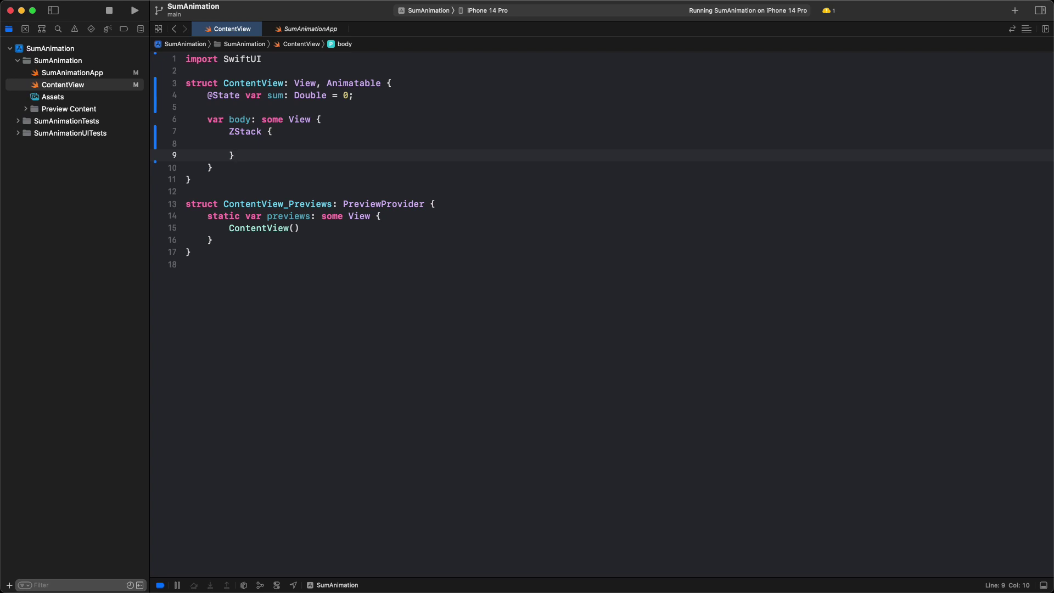
pyautogui.press('Up')
pyautogui.press('Up')
# Step: Insert a private formatter property above body returning an en_US currency NumberFormatter
pyautogui.press('Up')
pyautogui.press('Up')
pyautogui.press('Return')
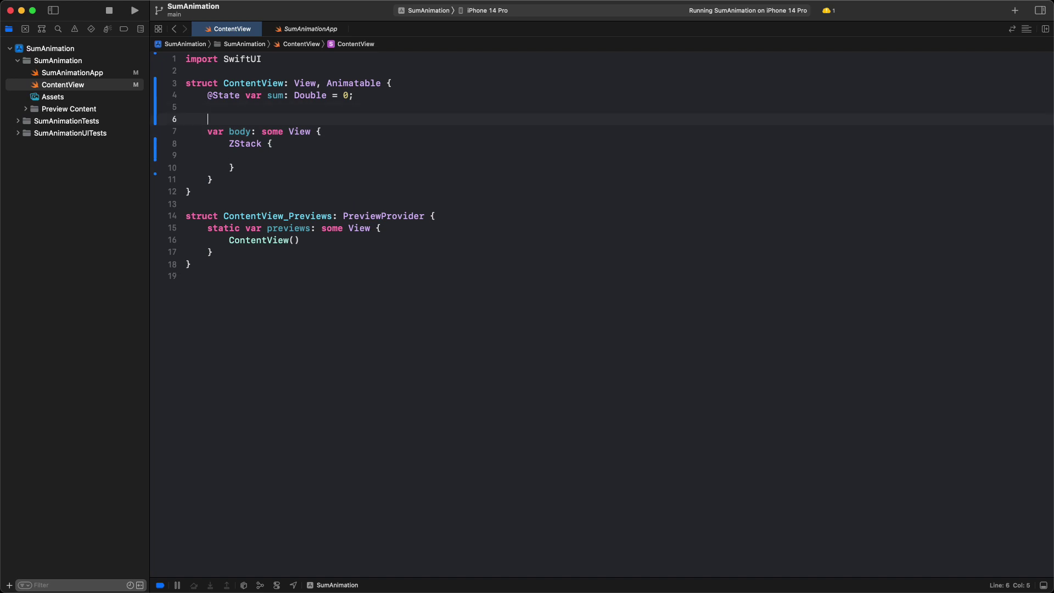
pyautogui.press('Return')
pyautogui.press('Up')
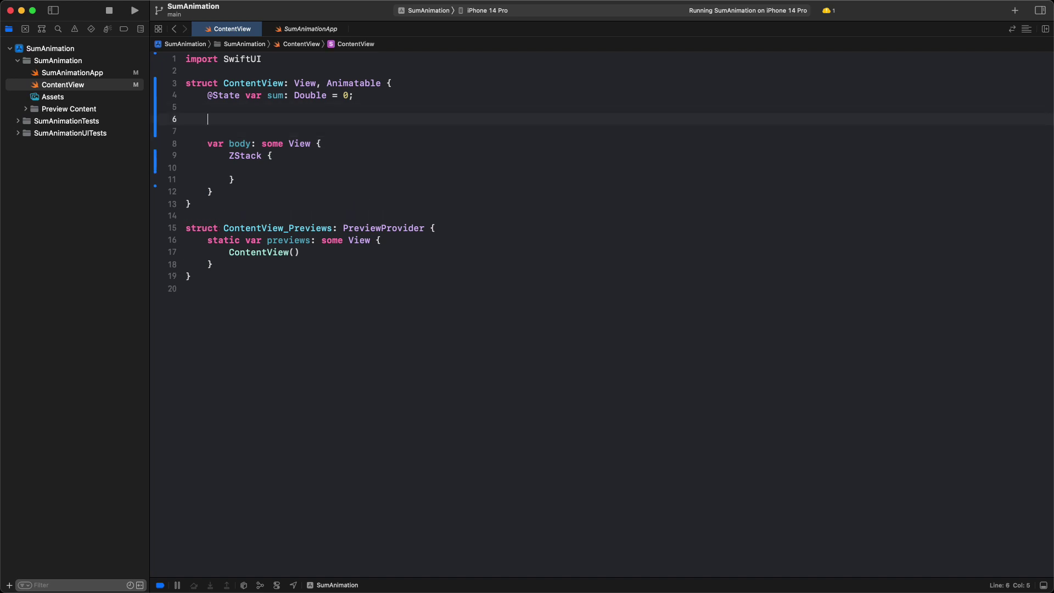
pyautogui.write('private var formatter: NumberFormatter {         let formatter = NumberFormatter()         formatter.numberStyle = .currency         formatter.locale = Locale(identifier: "en_US")         return formatter     }')
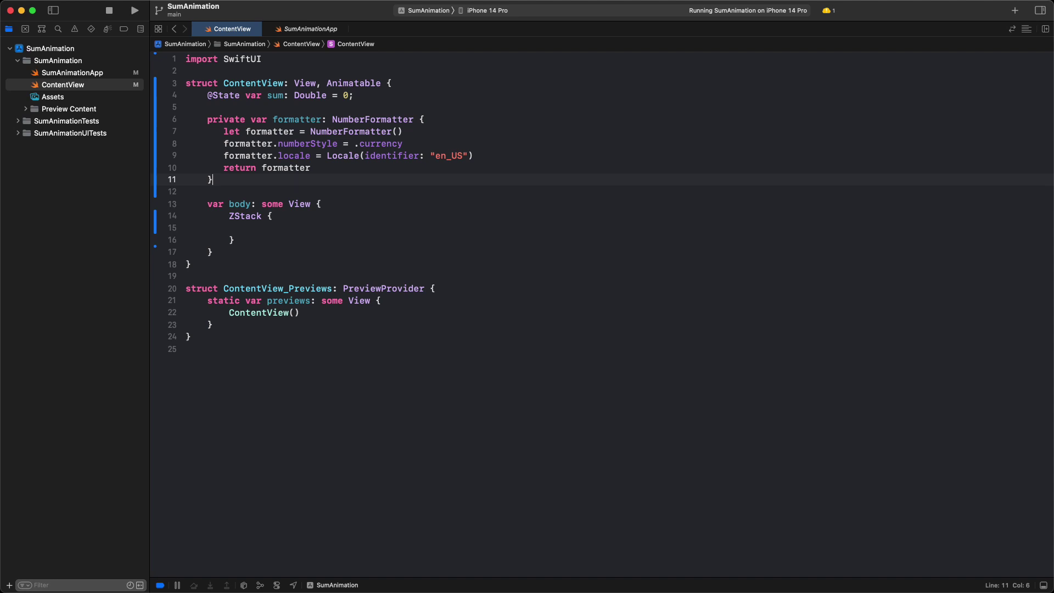
# Step: Paste a VStack into the ZStack with animated −1000, reset-to-0 and +1000 buttons
pyautogui.press('Down')
pyautogui.press('Down')
pyautogui.press('Down')
pyautogui.press('Down')
pyautogui.press('super+v')
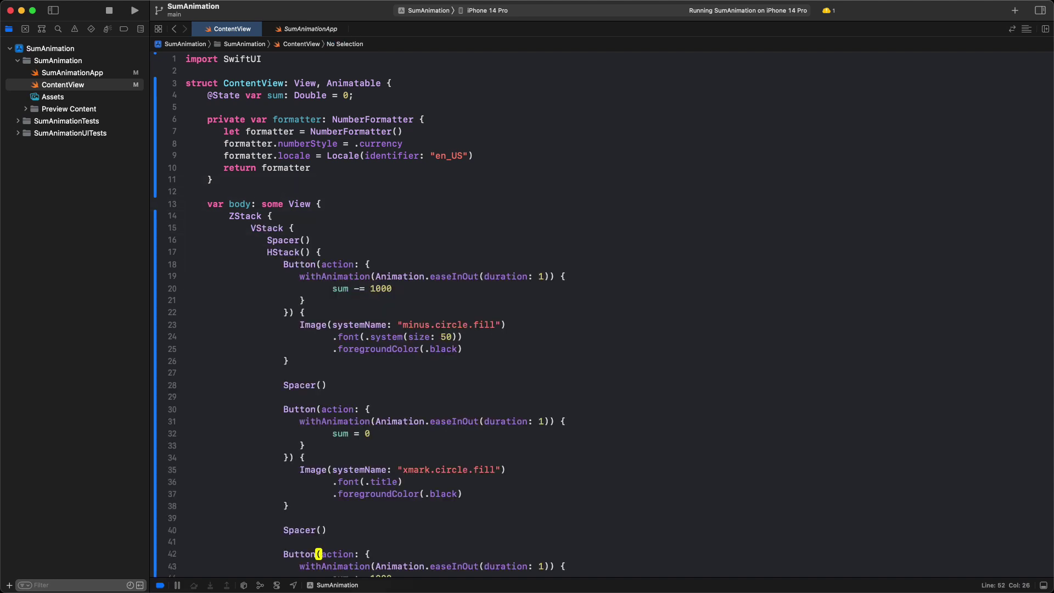
pyautogui.scroll(-5, 312, 131)
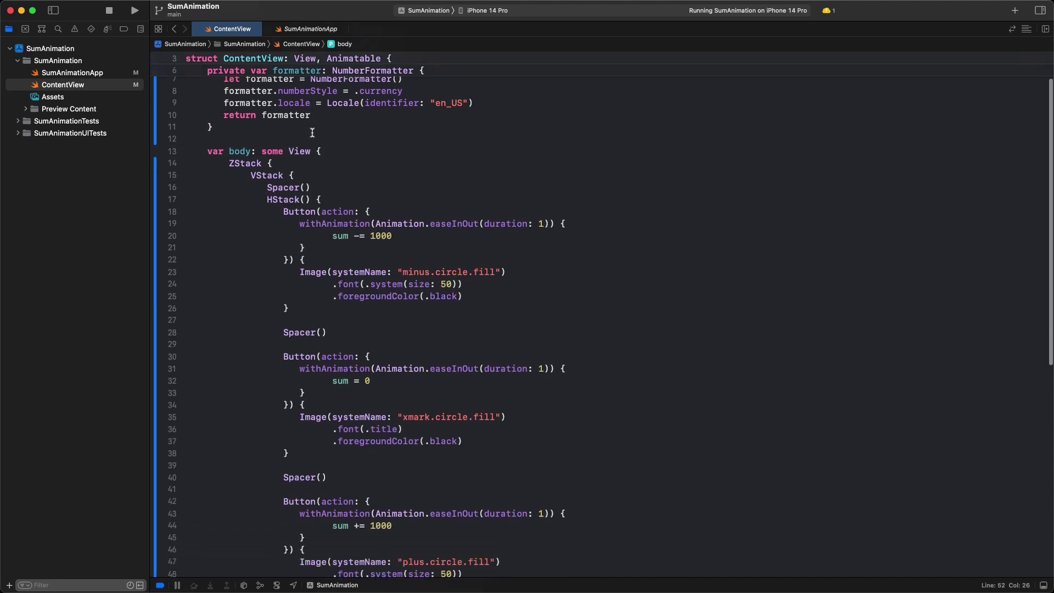
pyautogui.scroll(-5, 313, 132)
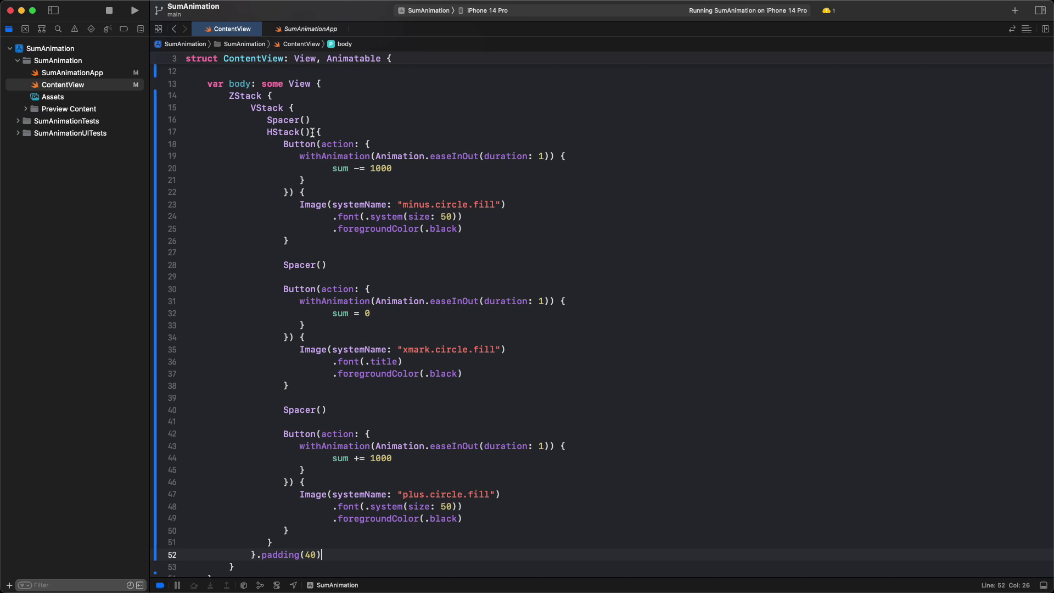
pyautogui.click(316, 95)
# Step: Add Text(formatter.string(for: sum) ?? "") with largeTitle, heavy, monospaced-digit styling atop the ZStack
pyautogui.press('Return')
pyautogui.press('Return')
pyautogui.press('Up')
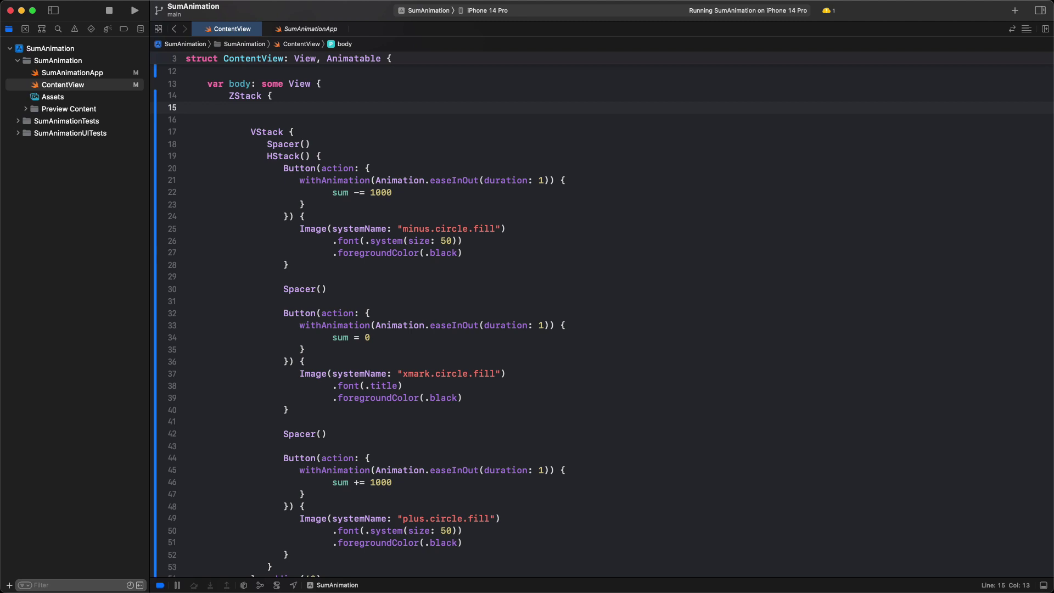
pyautogui.write('Text(formatter.string(for: sum) ?? "")                 .font(.largeTitle)                 .fontWeight(.heavy)                 .monospacedDigit()')
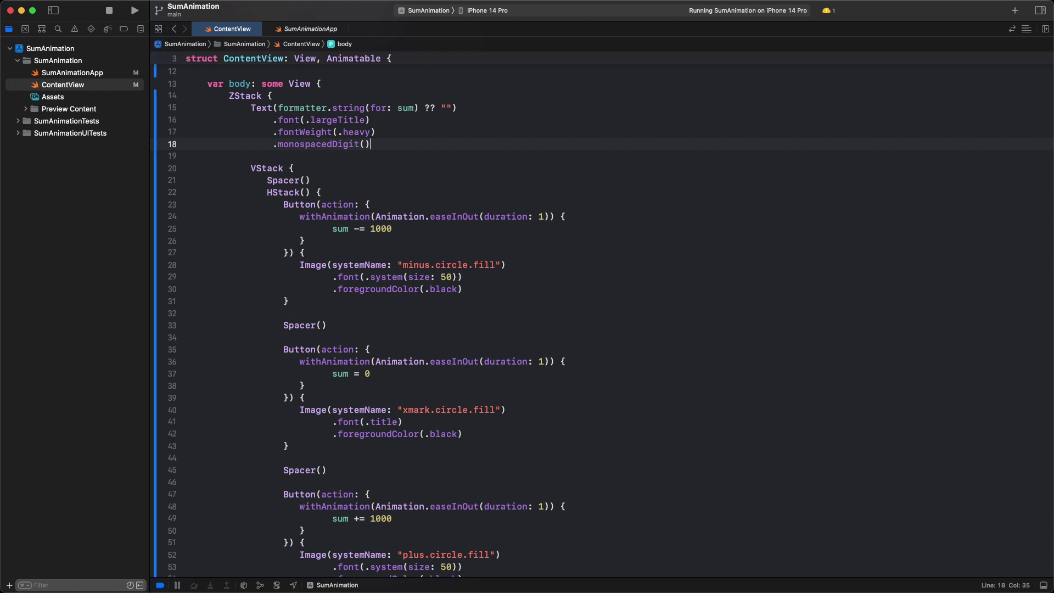
# Step: Run SumAnimation, tap + twice, − once and reset, then stop the run from Xcode
pyautogui.click(135, 11)
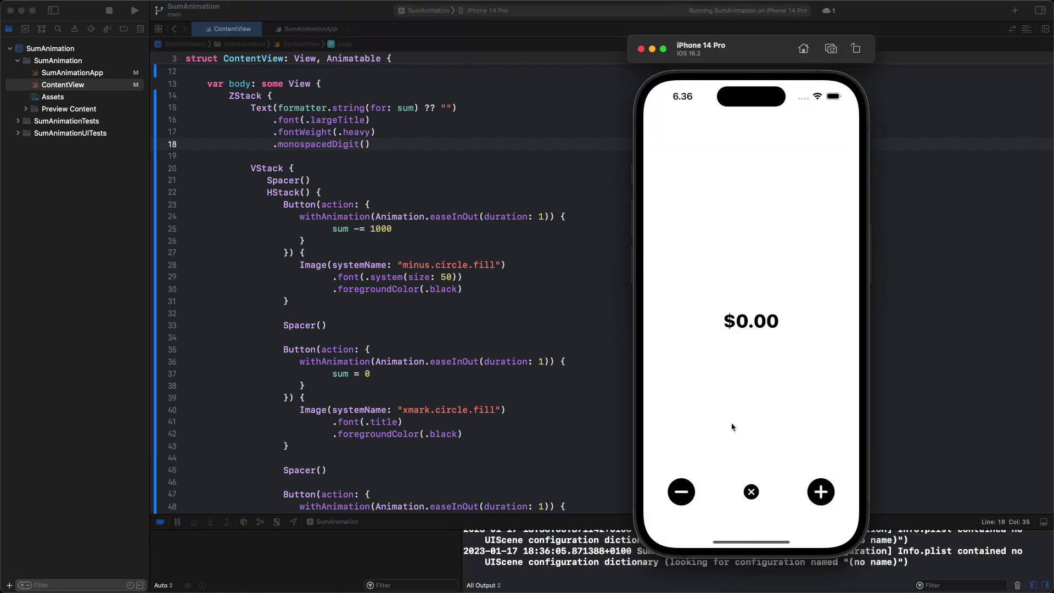
pyautogui.click(827, 494)
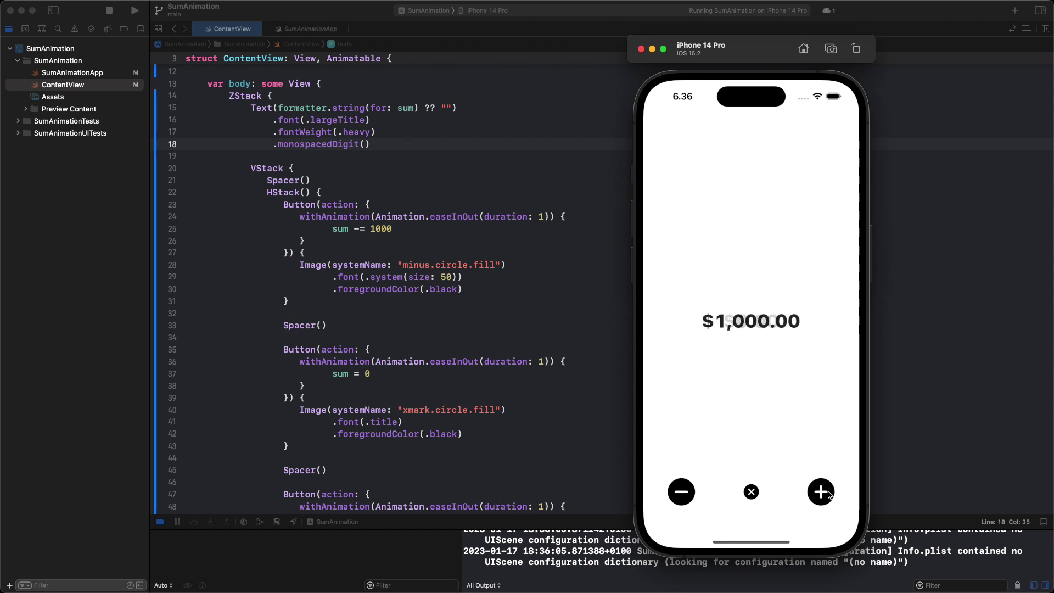
pyautogui.click(821, 492)
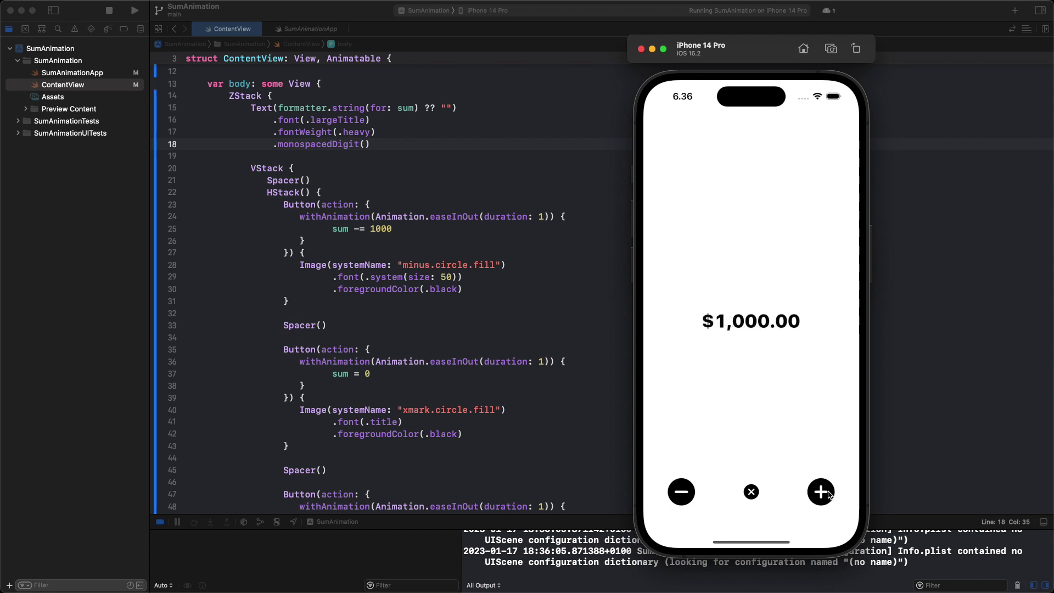
pyautogui.click(682, 492)
pyautogui.click(751, 492)
pyautogui.click(606, 354)
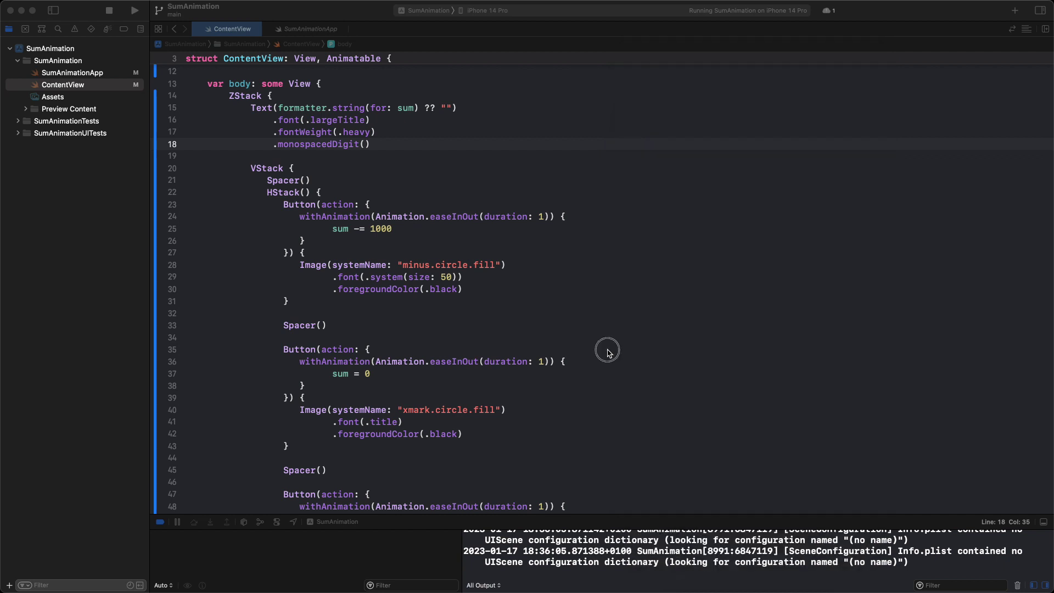
pyautogui.click(109, 12)
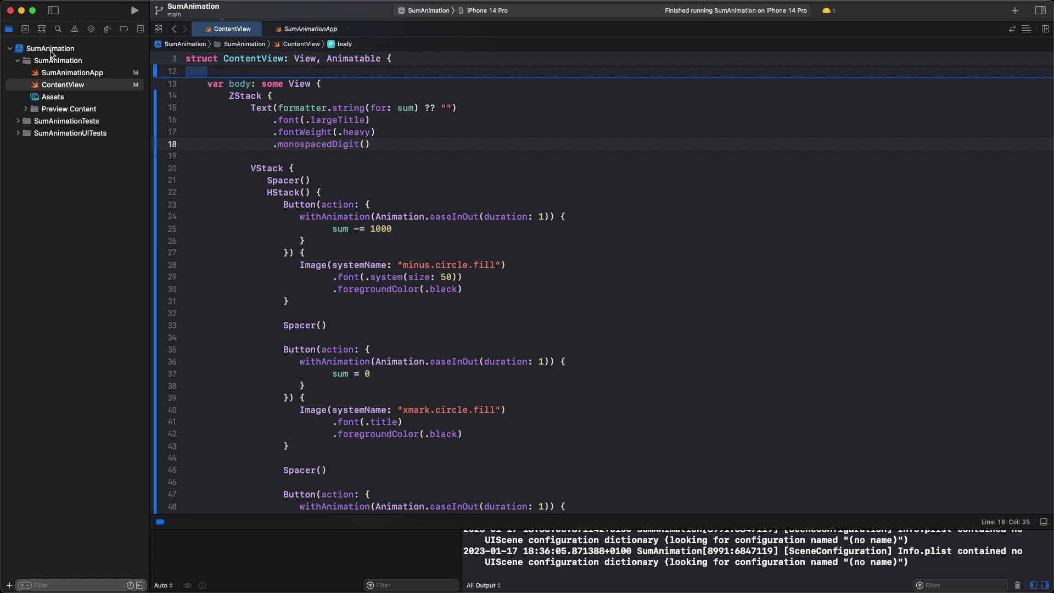
# Step: Create a SwiftUI View file named TextAnimatableValue in the SumAnimation group
pyautogui.rightClick(50, 60)
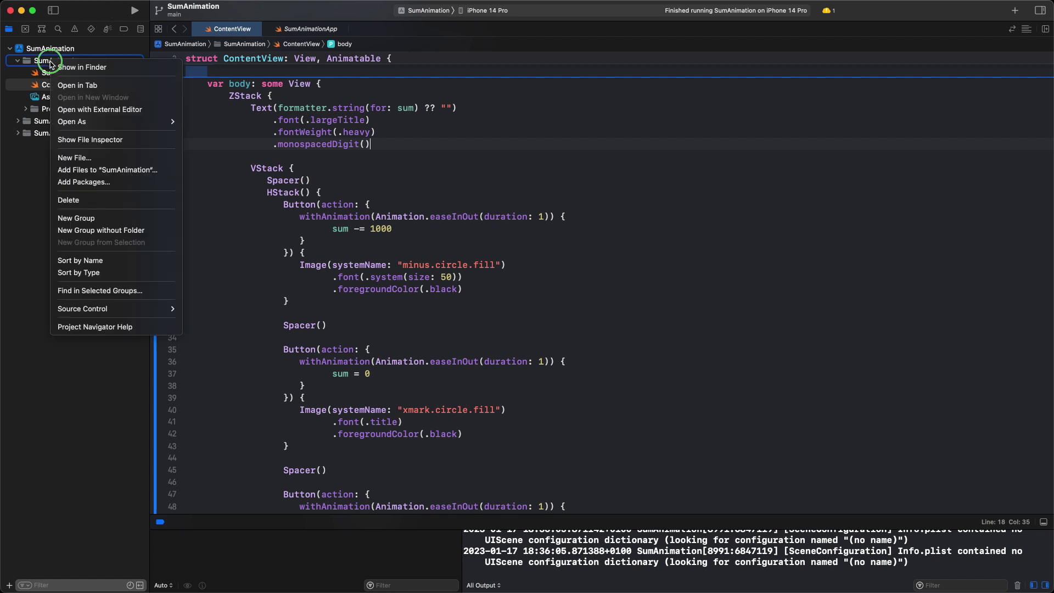
pyautogui.click(74, 158)
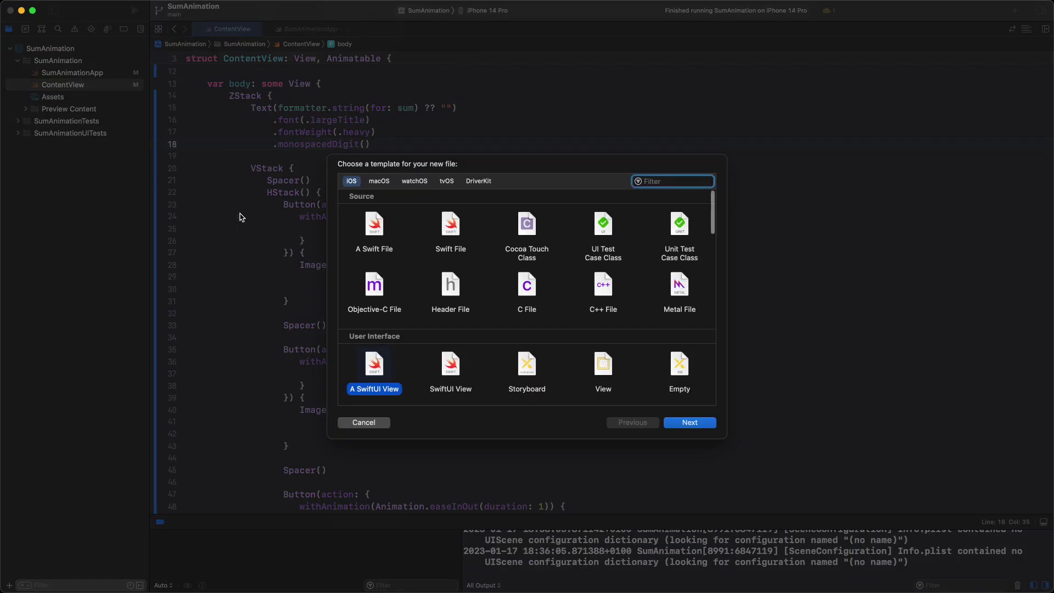
pyautogui.click(373, 367)
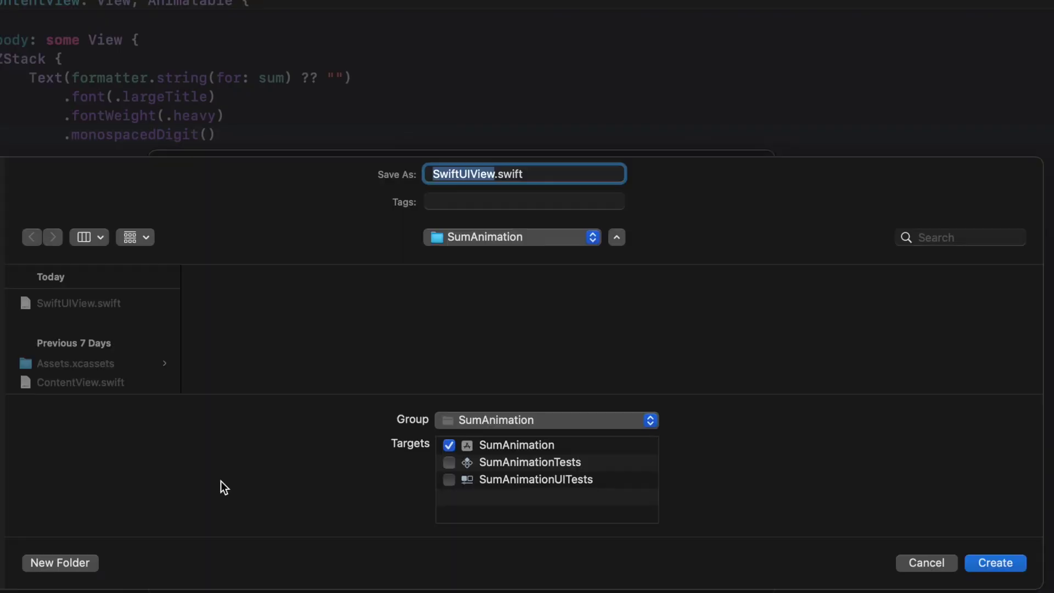
pyautogui.write('TextAnimatableValue')
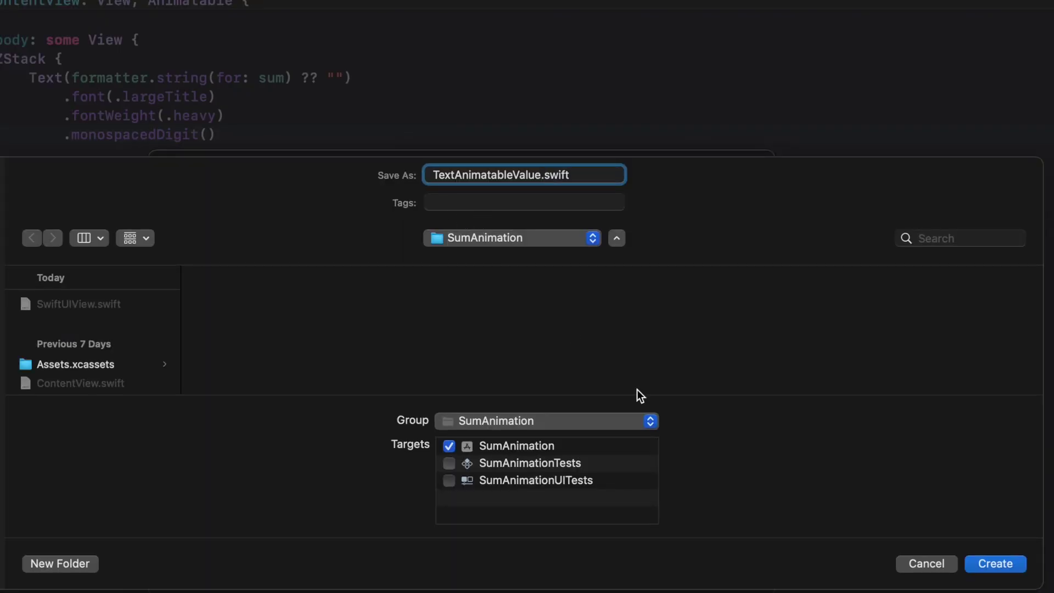
pyautogui.click(991, 561)
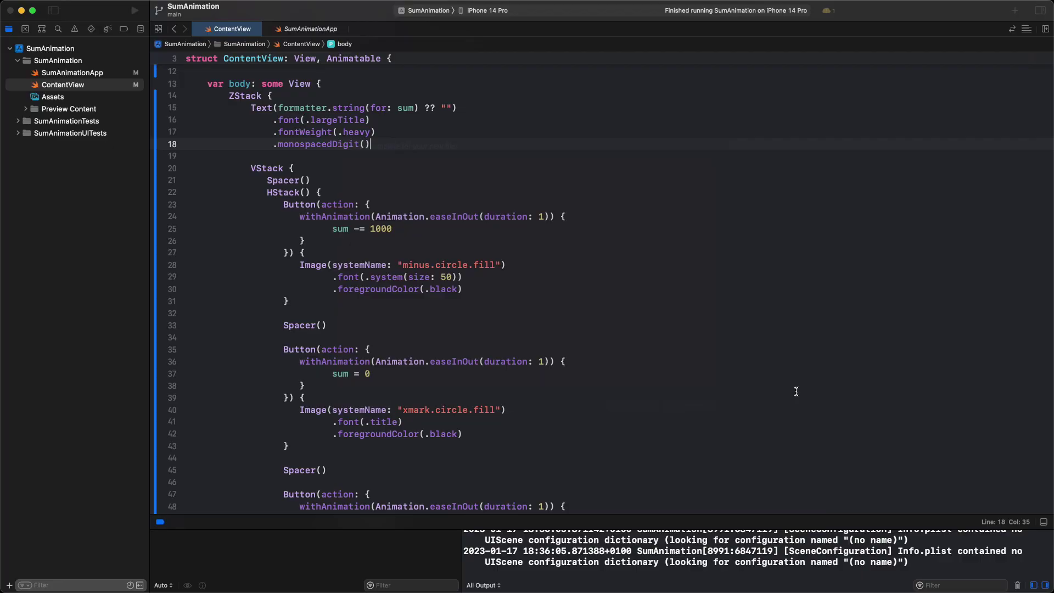
# Step: Delete the TextAnimatableValue_Previews struct and declare the view as View, Animatable
pyautogui.moveTo(216, 227); pyautogui.dragTo(171, 153)
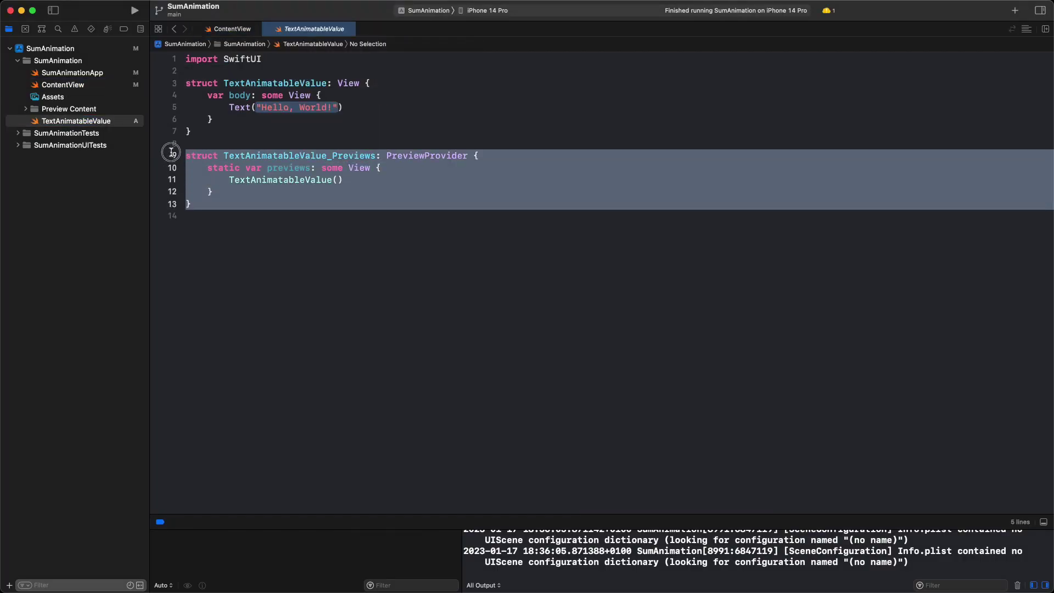
pyautogui.press('BackSpace')
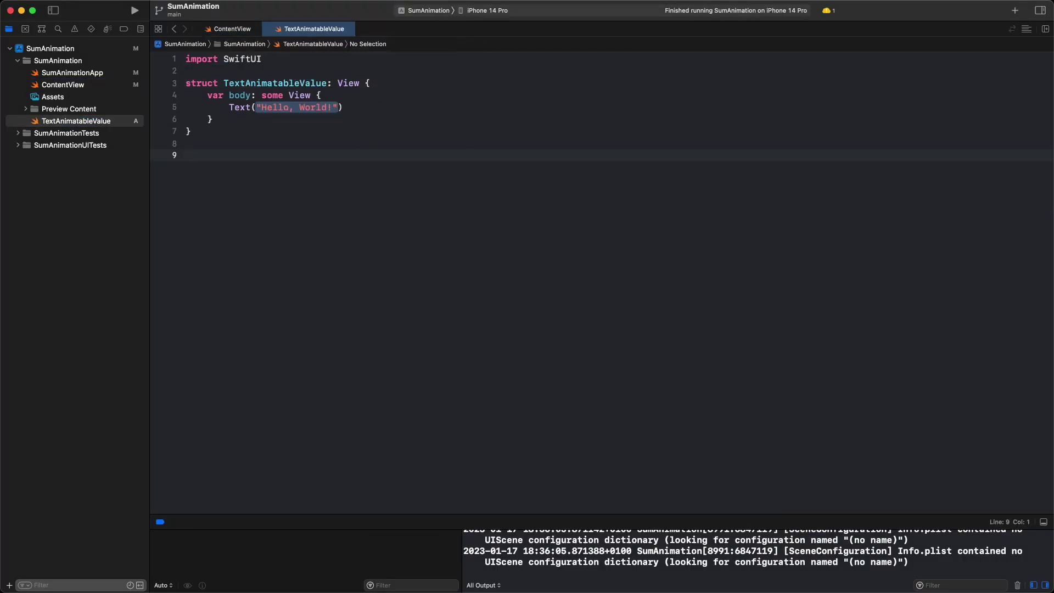
pyautogui.press('BackSpace')
pyautogui.press('Up')
pyautogui.press('Up')
pyautogui.press('Up')
pyautogui.press('Up')
pyautogui.press('Up')
pyautogui.press('Right')
pyautogui.press('Right')
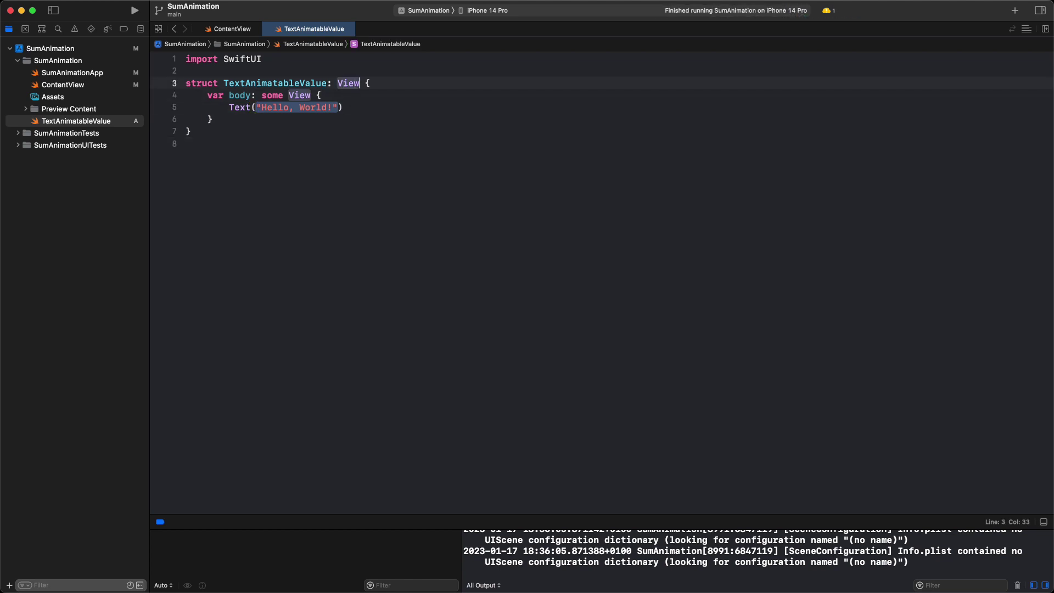
pyautogui.write(', Animatable')
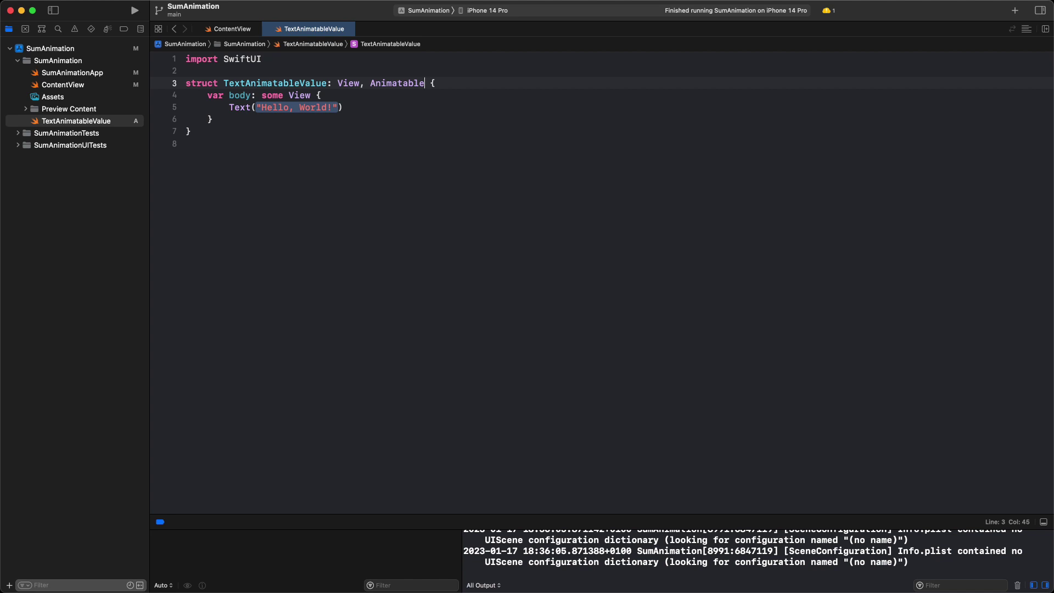
# Step: Add a var value: Double property to TextAnimatableValue
pyautogui.press('Return')
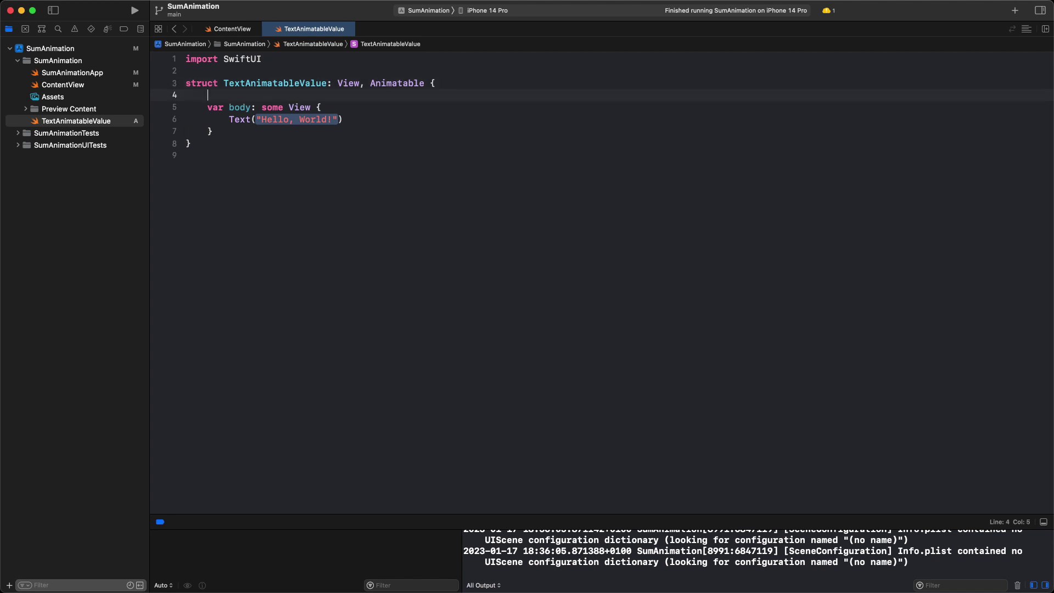
pyautogui.press('Return')
pyautogui.press('Up')
pyautogui.press('Return')
pyautogui.press('Up')
pyautogui.write('var value: Double')
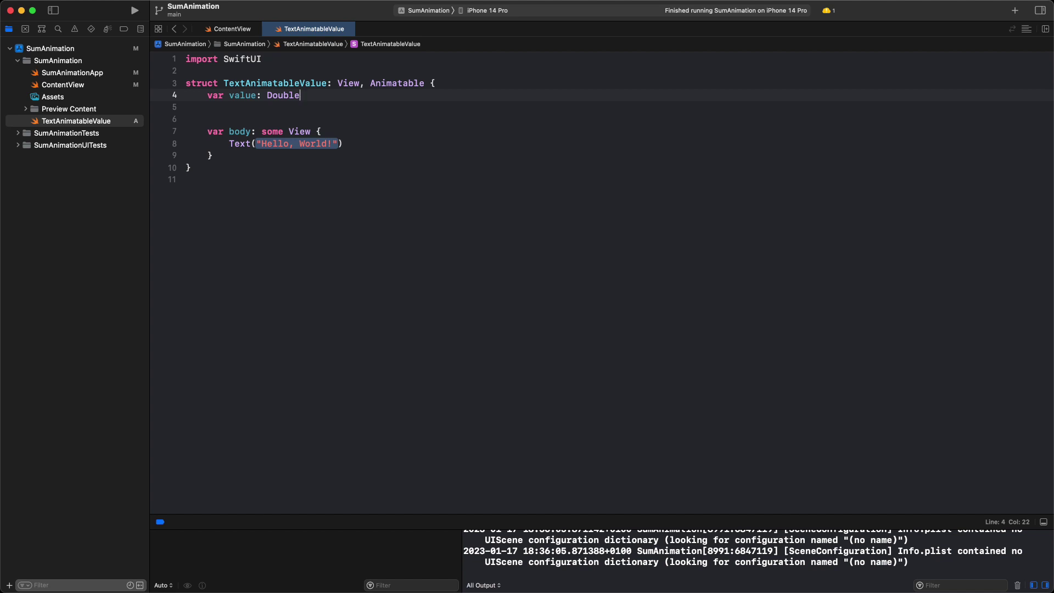
# Step: Add the default en_US currency formatter and an animatableData get/set bound to value
pyautogui.press('Return')
pyautogui.press('Return')
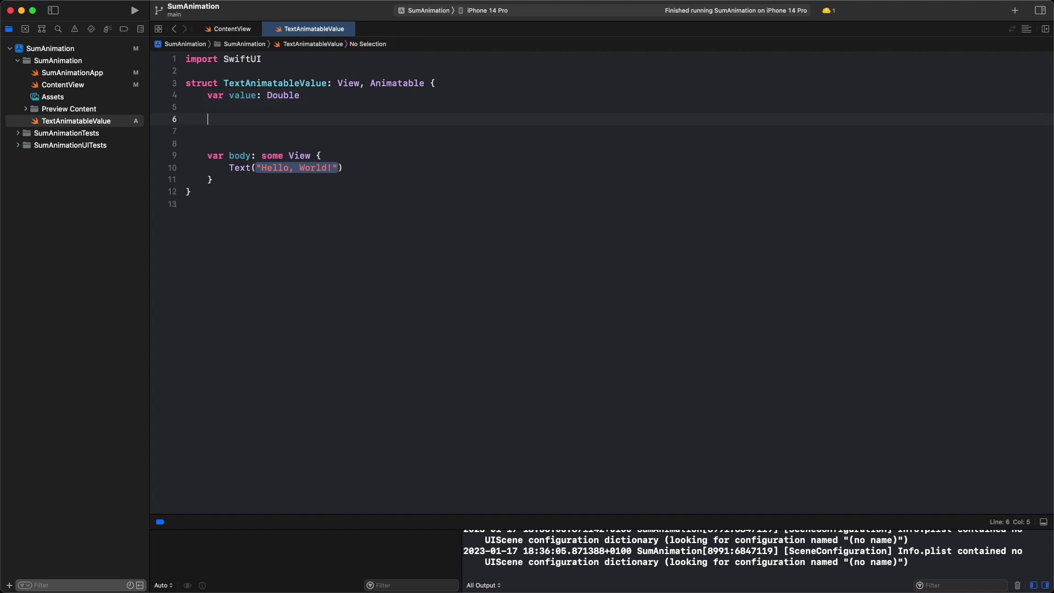
pyautogui.write('// Default Formatter     var formatter: NumberFormatter = {        let formatter = NumberFormatter()        formatter.numberStyle = .currency        formatter.locale = Locale(identifier: "en_US")        return formatter     }()')
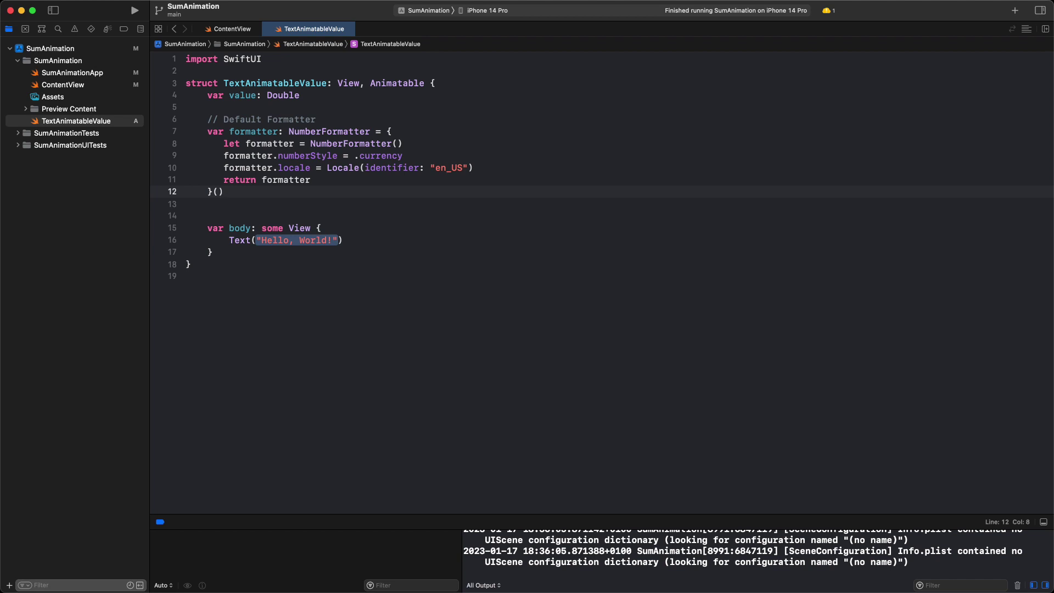
pyautogui.press('Return')
pyautogui.press('Return')
pyautogui.write('var animatableData: Double {        get { value }        set {           value = newValue        }     }')
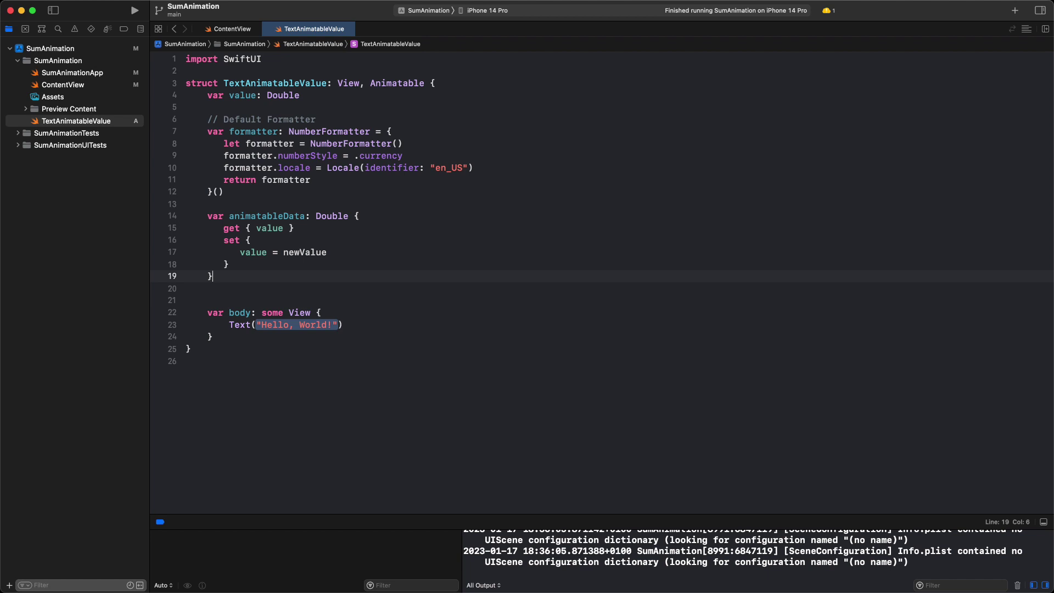
# Step: Replace Text("Hello, World!") with Text(formatter.string(for: value) ?? "") in the body
pyautogui.press('Down')
pyautogui.press('Down')
pyautogui.press('Down')
pyautogui.press('Down')
pyautogui.hotkey('shift', 'End')
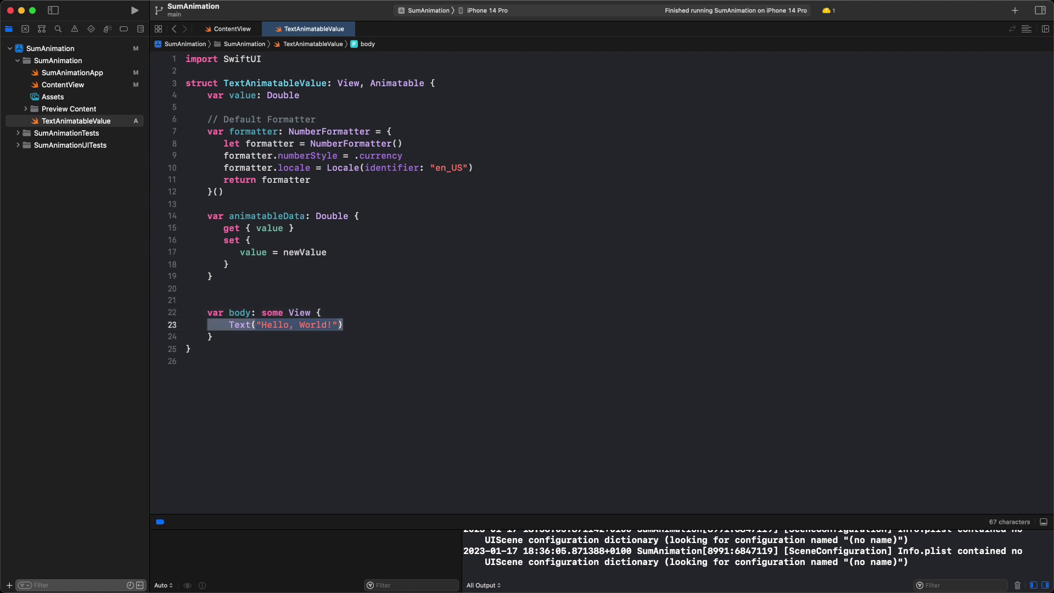
pyautogui.write('Text(formatter.string(for: value) ?? "")')
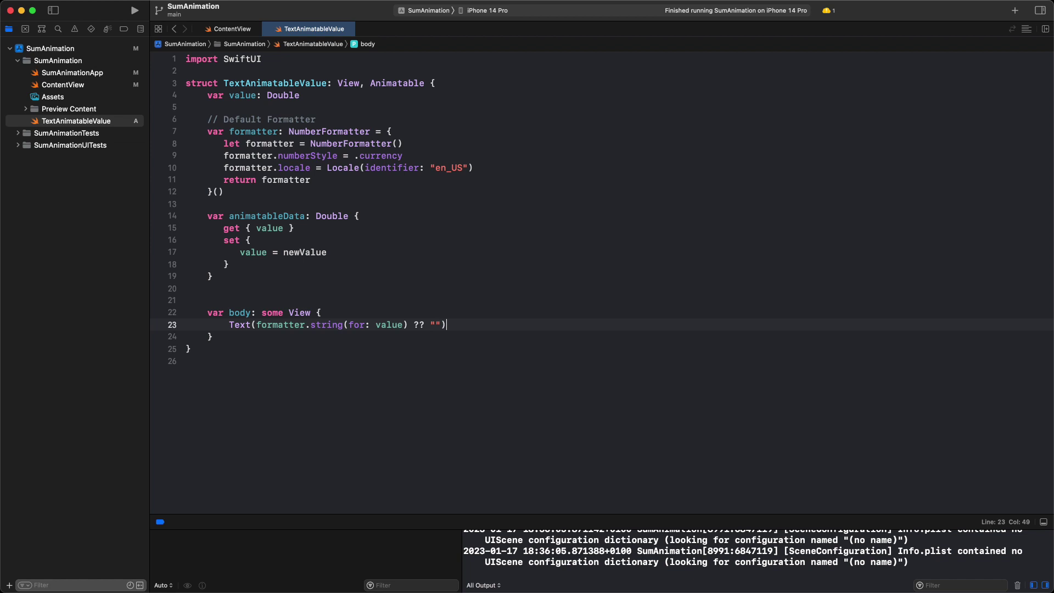
# Step: In ContentView, replace the sum Text with TextAnimatableValue(value: sum, formatter: formatter)
pyautogui.click(232, 29)
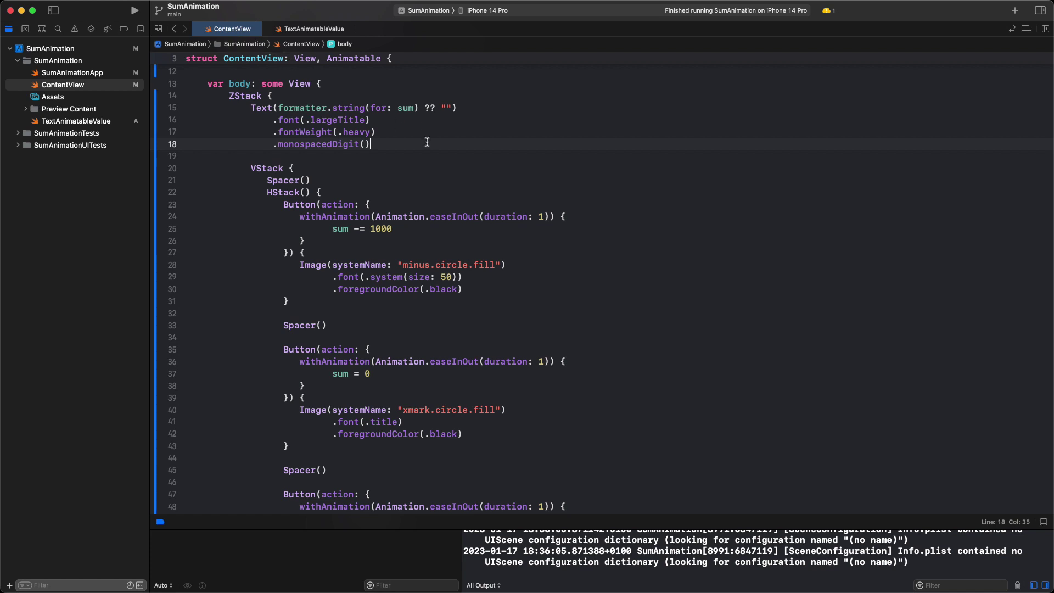
pyautogui.hotkey('shift', 'Up')
pyautogui.hotkey('shift', 'Up')
pyautogui.hotkey('shift', 'Up')
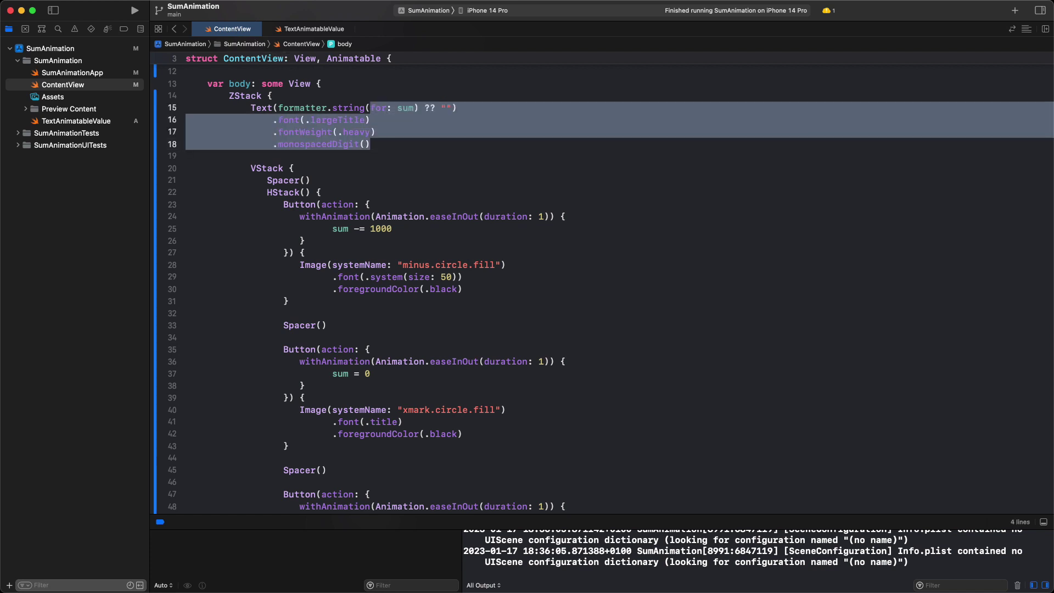
pyautogui.press('shift+super+Left')
pyautogui.write('TextAnimatableValue(value: sum, formatter: formatter)                .font(.largeTitle)                .fontWeight(.heavy)                .monospacedDigit()')
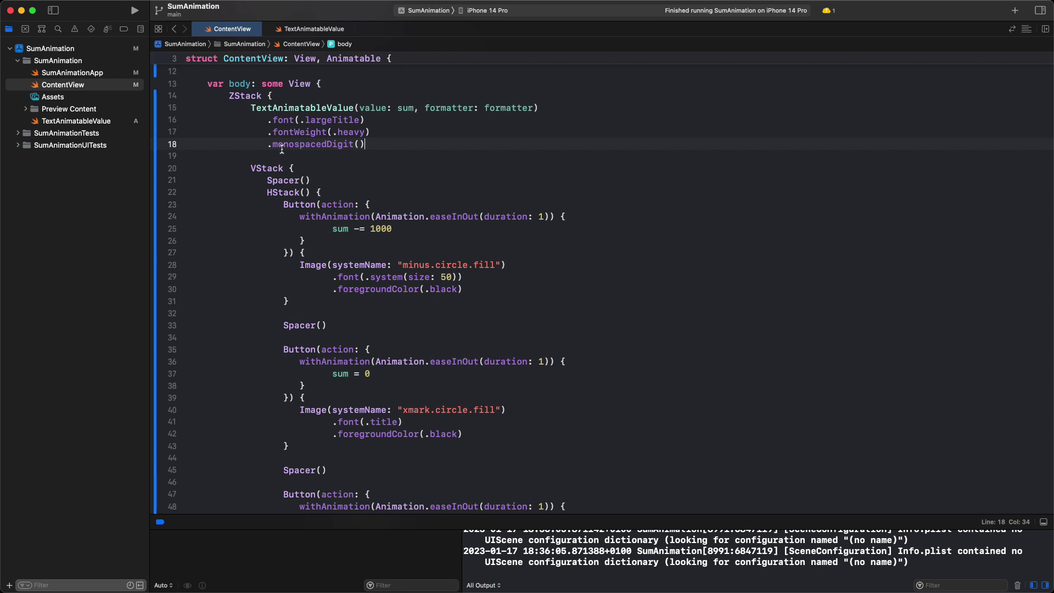
# Step: Run SumAnimation in the simulator and add $1,000 five times, watching the total count up
pyautogui.click(135, 12)
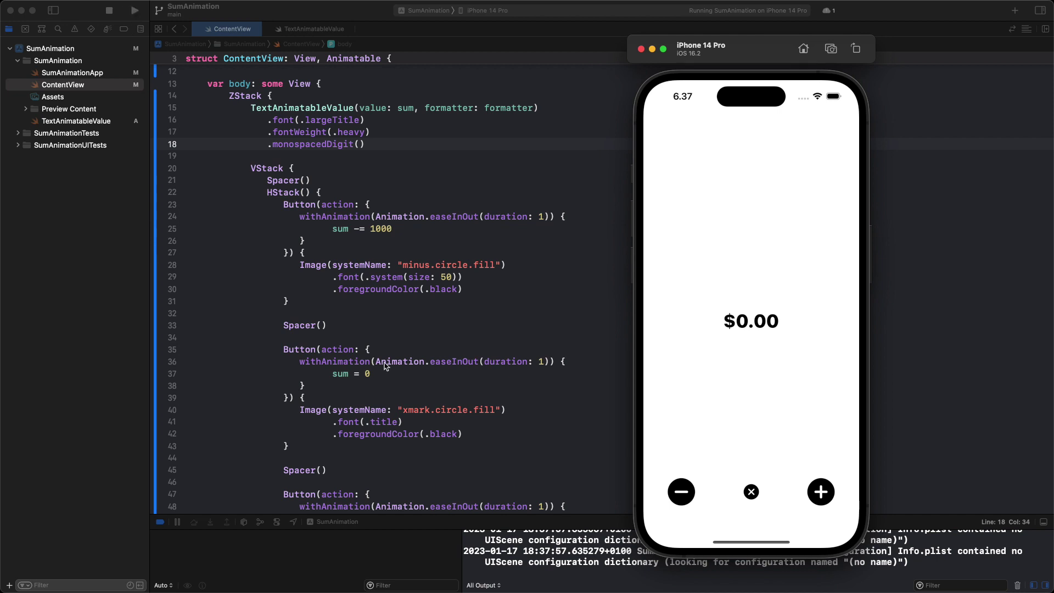
pyautogui.click(821, 491)
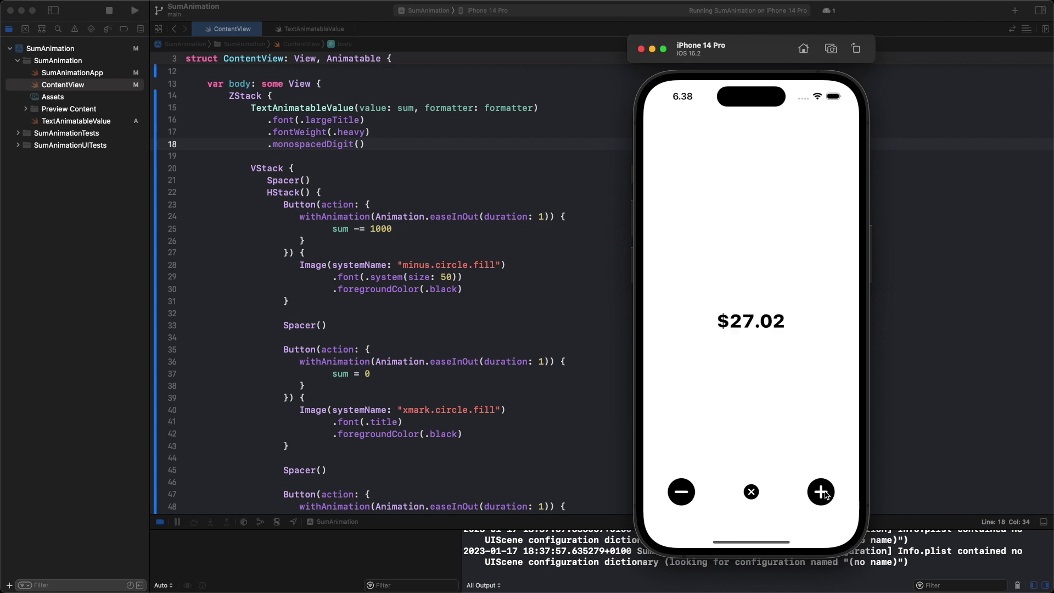
pyautogui.click(821, 492)
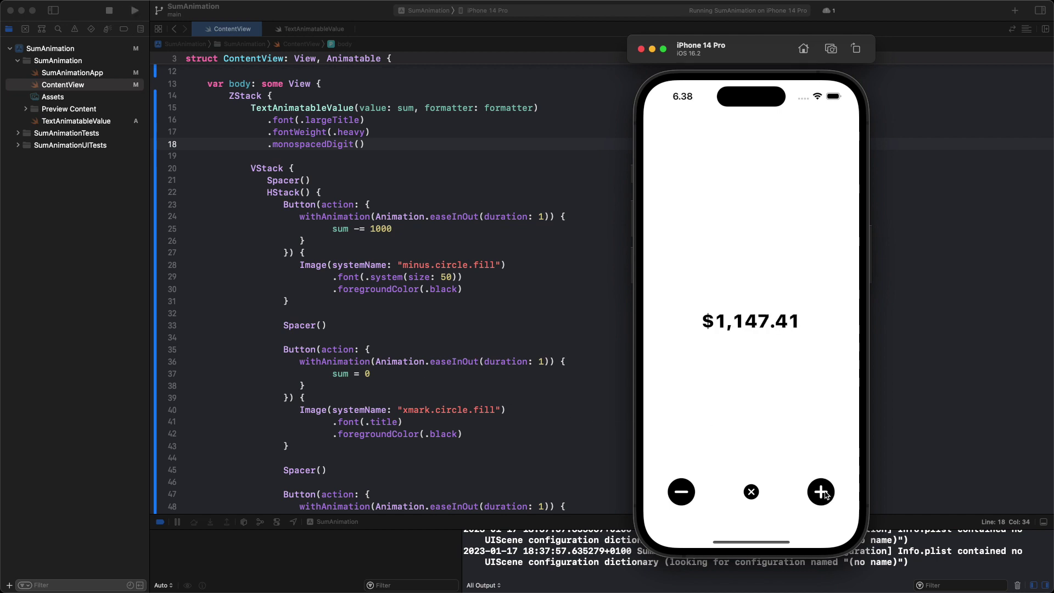
pyautogui.click(820, 492)
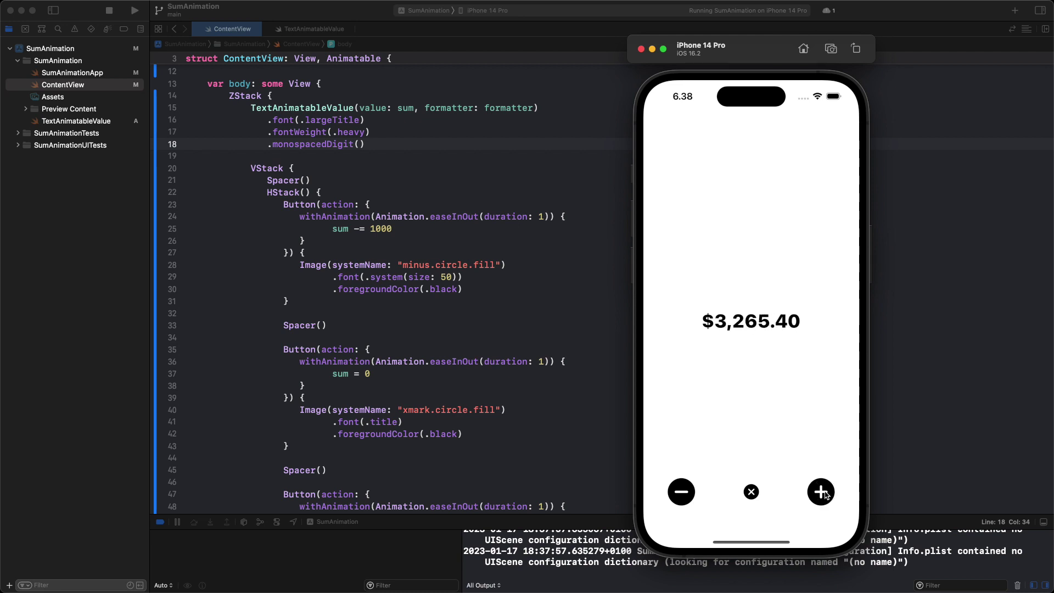
pyautogui.click(820, 491)
pyautogui.click(820, 491)
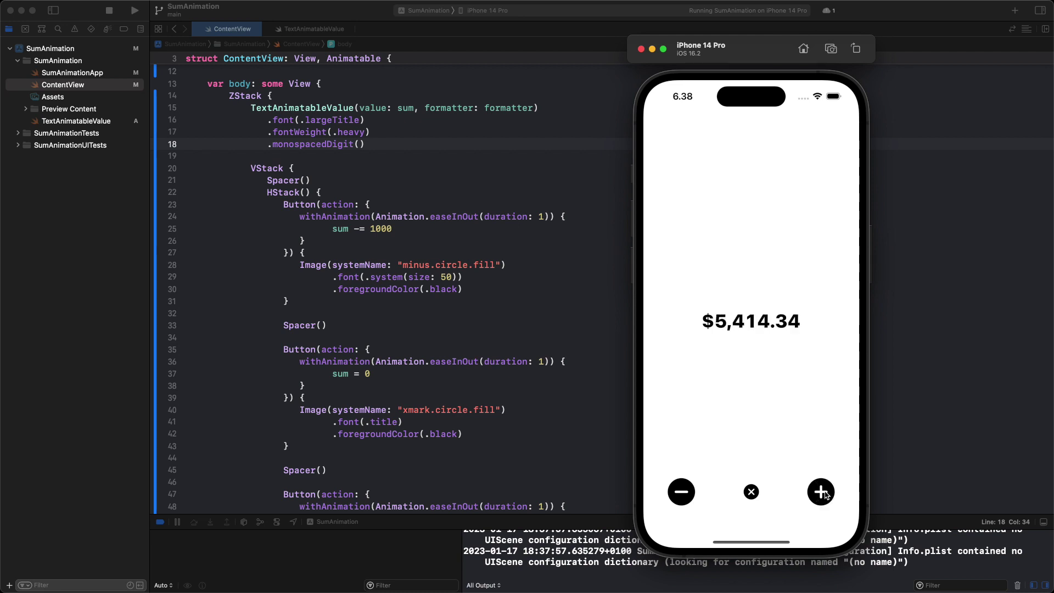
# Step: Subtract $1,000, reset the total to $0.00, and return to the Xcode editor
pyautogui.click(681, 491)
pyautogui.click(752, 492)
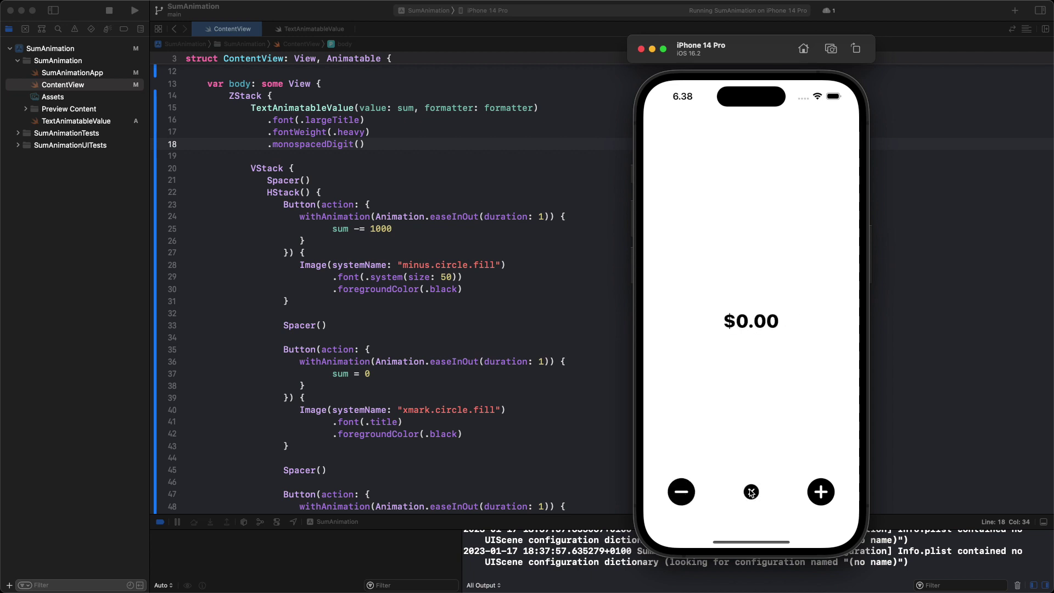
pyautogui.click(533, 293)
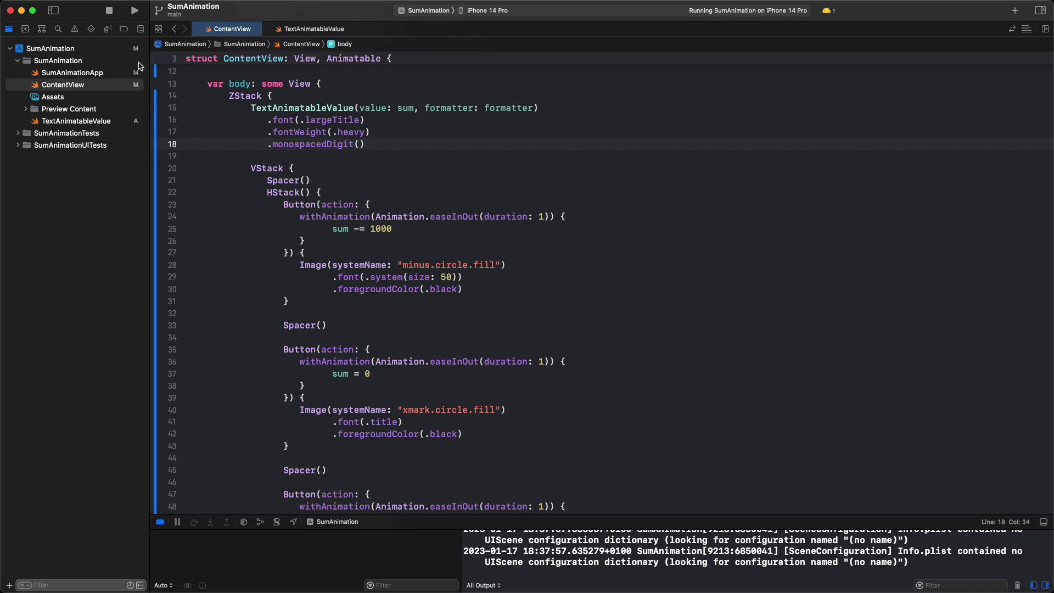
# Step: Stop SumAnimation running on the iPhone 14 Pro simulator
pyautogui.click(108, 10)
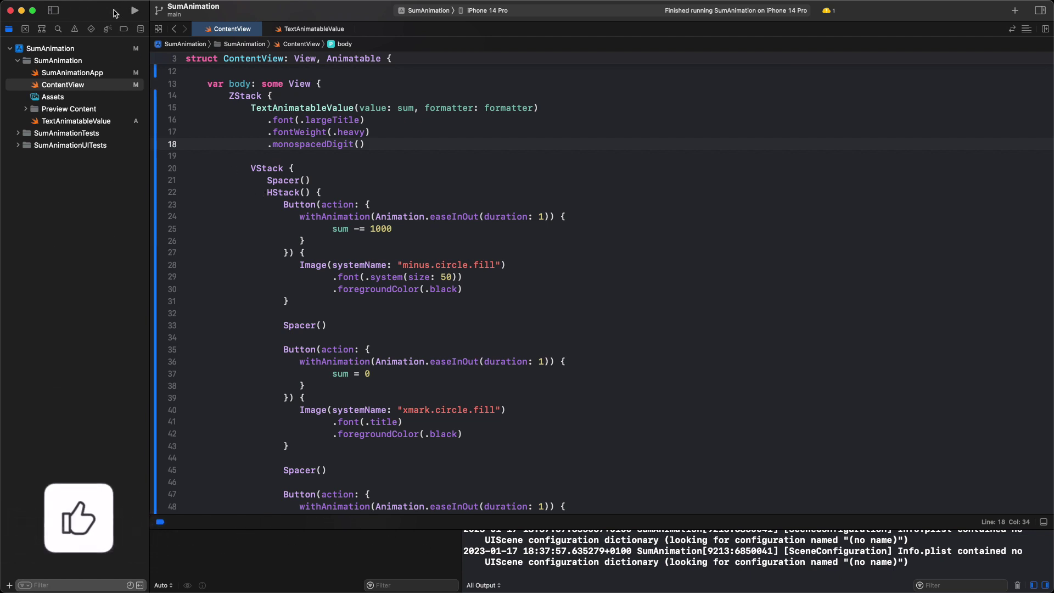